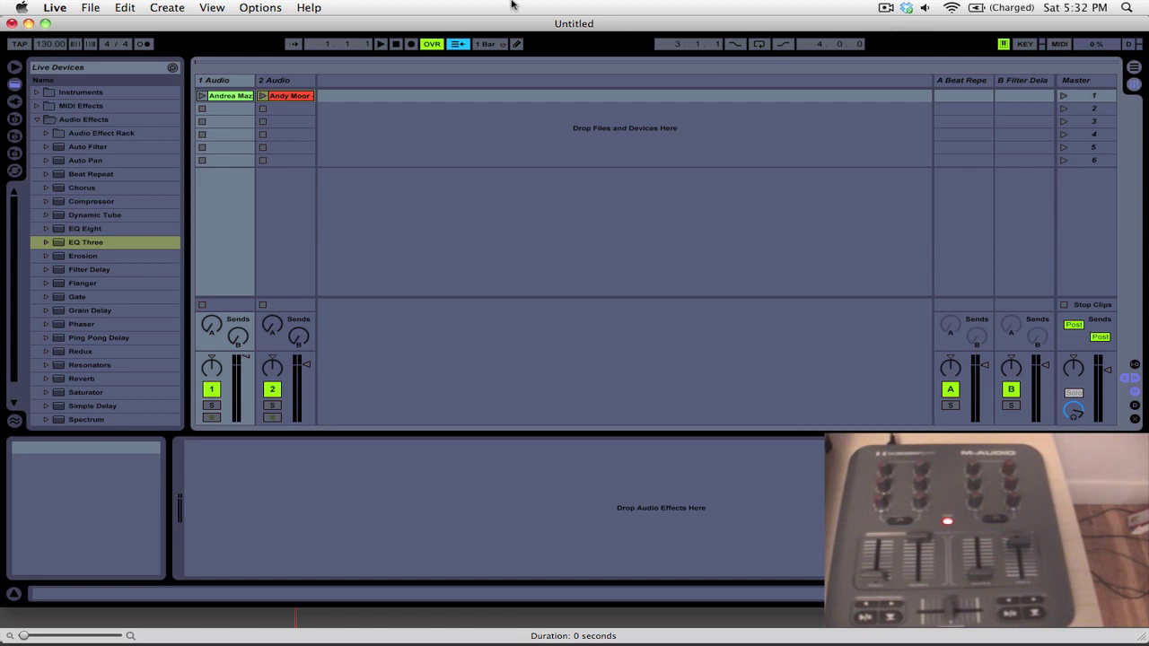
- Check the MIDI settings page in Preferences, then close it
left_click(55, 7)
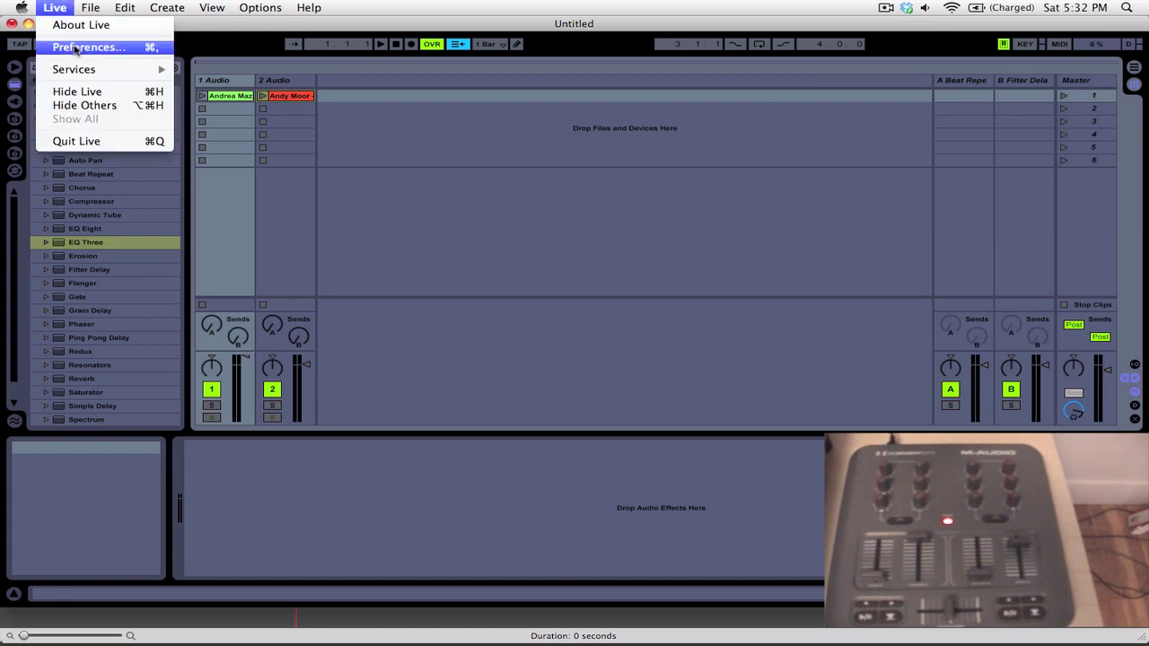
left_click(74, 48)
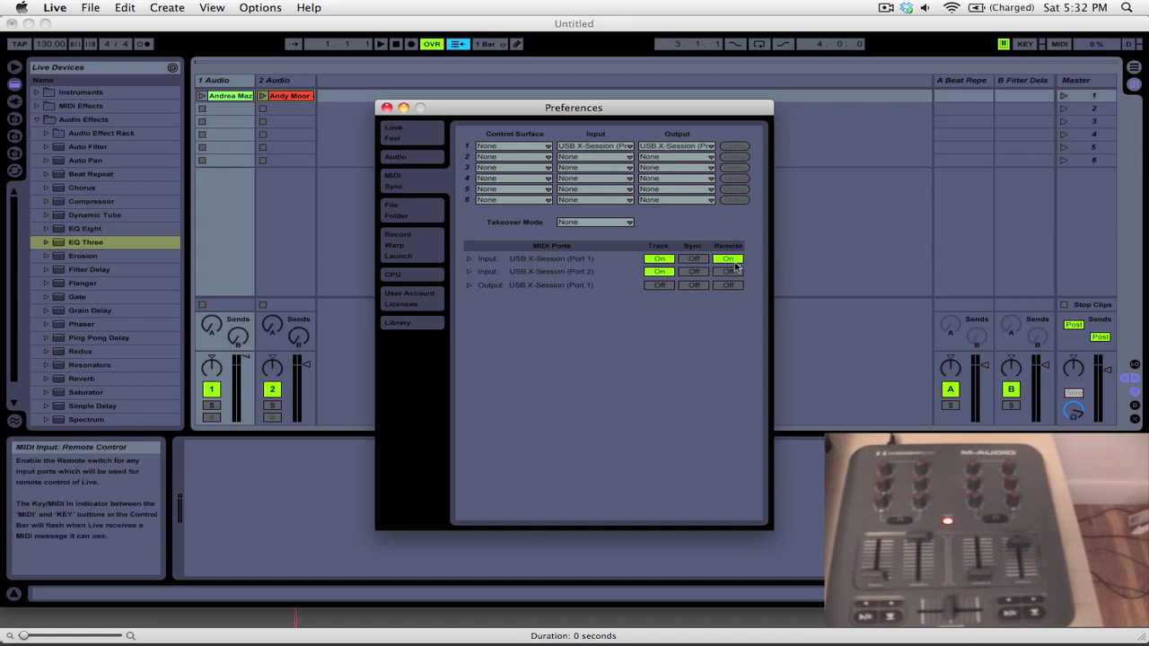
left_click(386, 107)
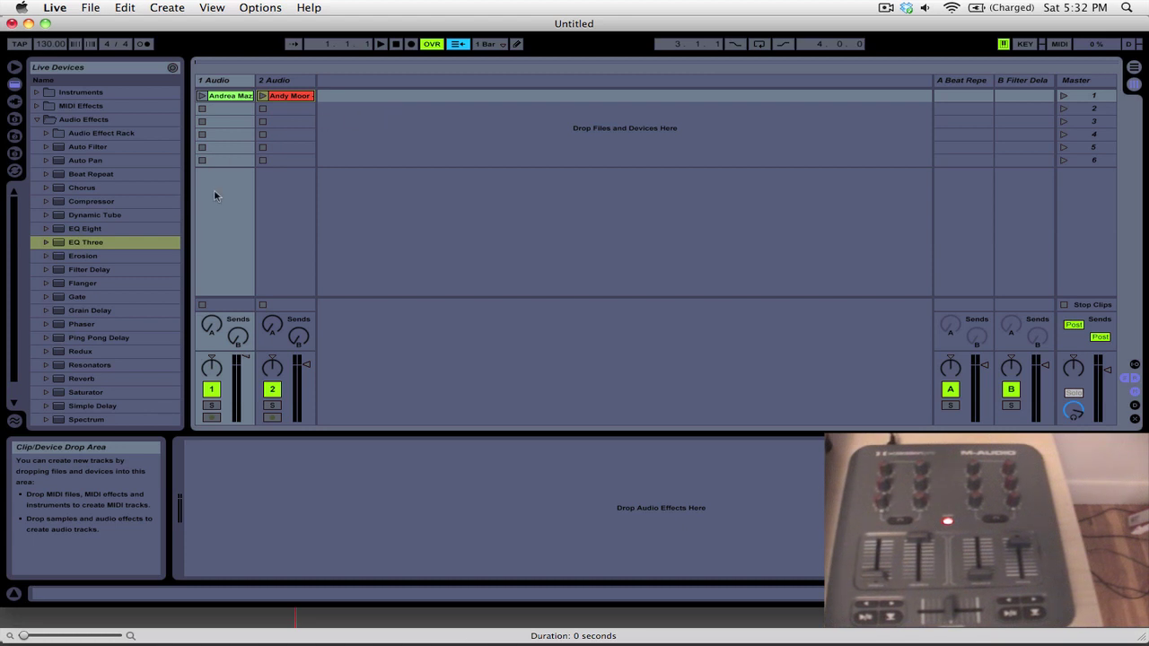
- Add EQ Three to tracks 1 and 2 and map their volumes to CC 11 and CC 15
left_click_drag(88, 249, 215, 226)
left_click_drag(106, 245, 271, 227)
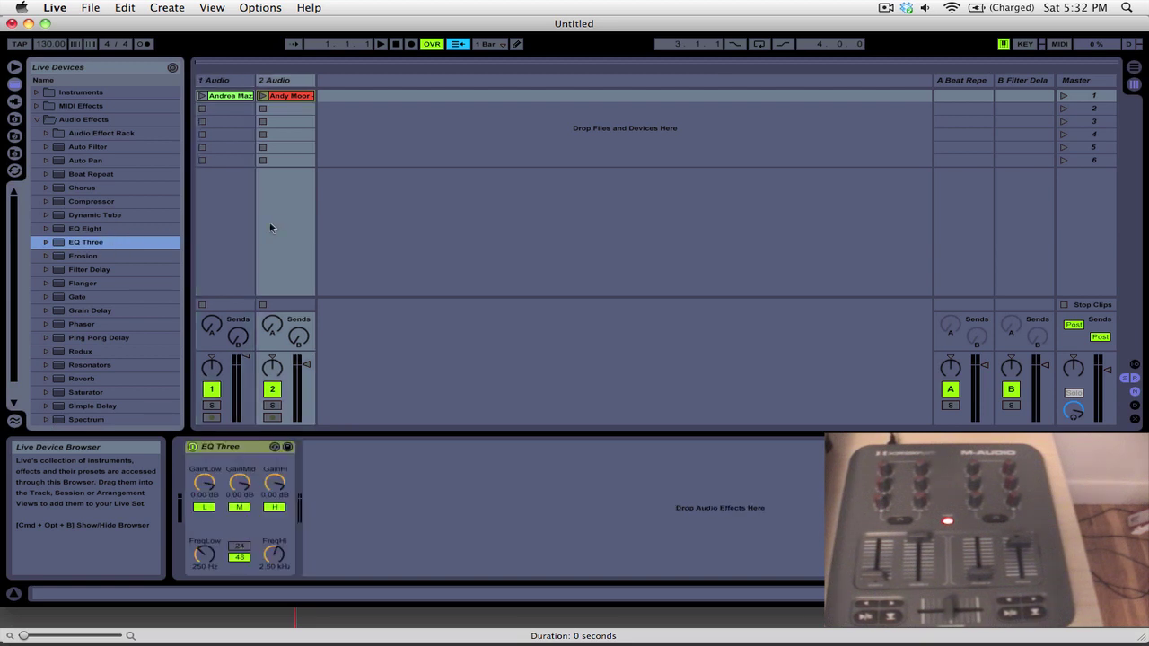
left_click(1057, 46)
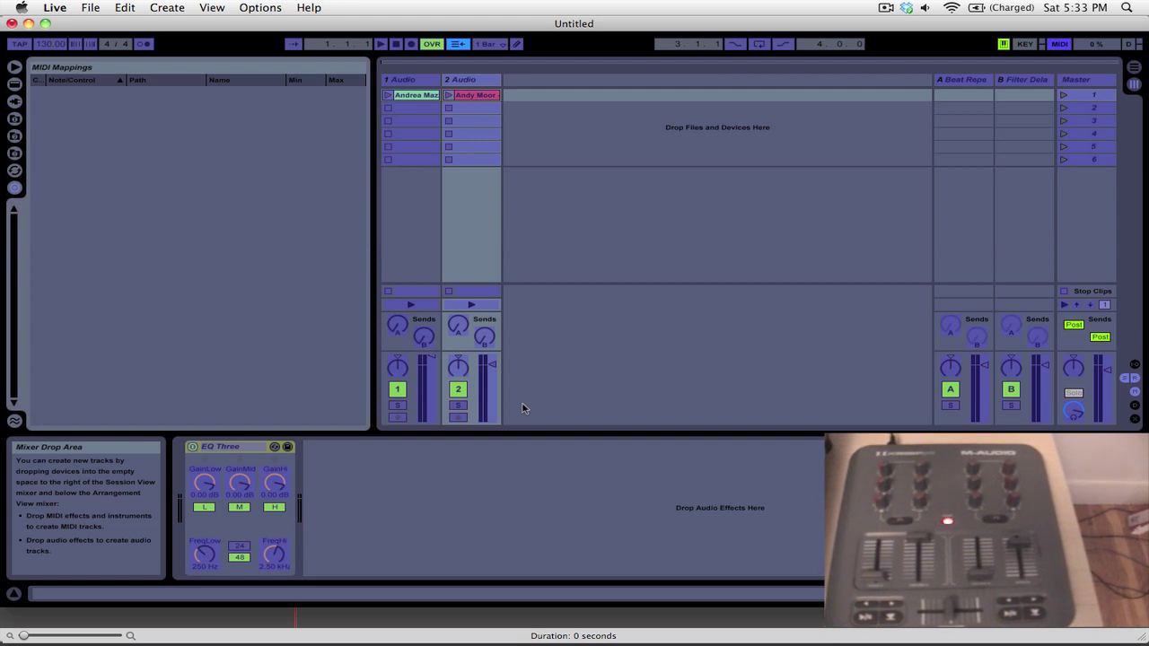
left_click(428, 399)
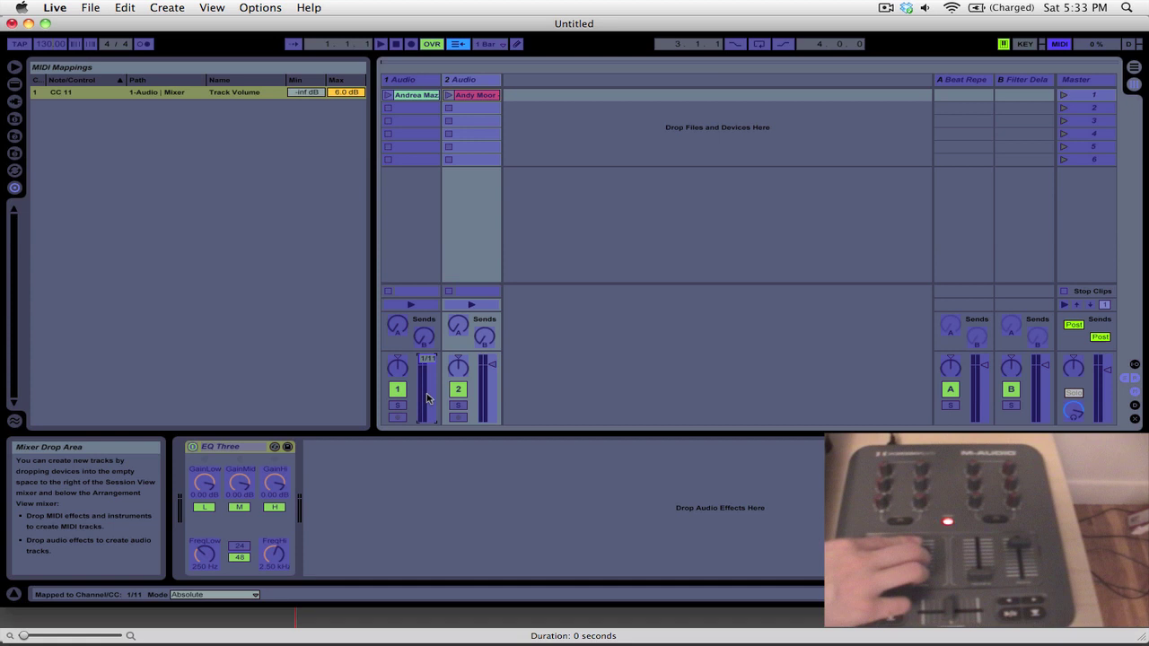
left_click(488, 389)
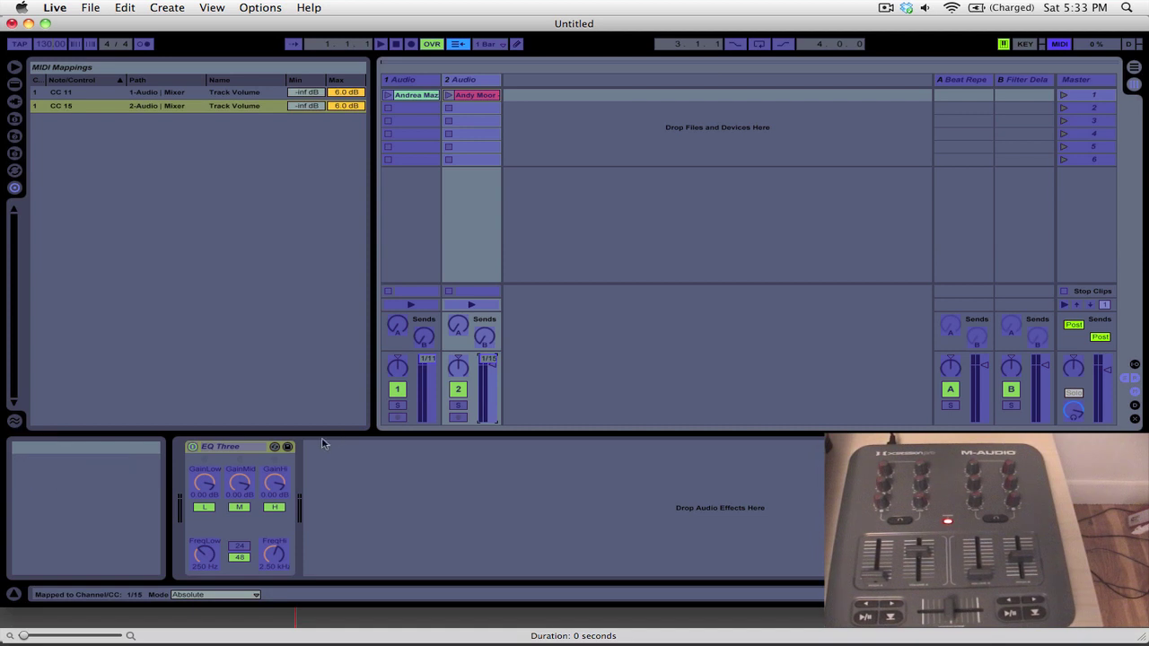
- Map the EQ Three gain knobs to CC 34–36 on track 2 and CC 27–29 on track 1
left_click(210, 485)
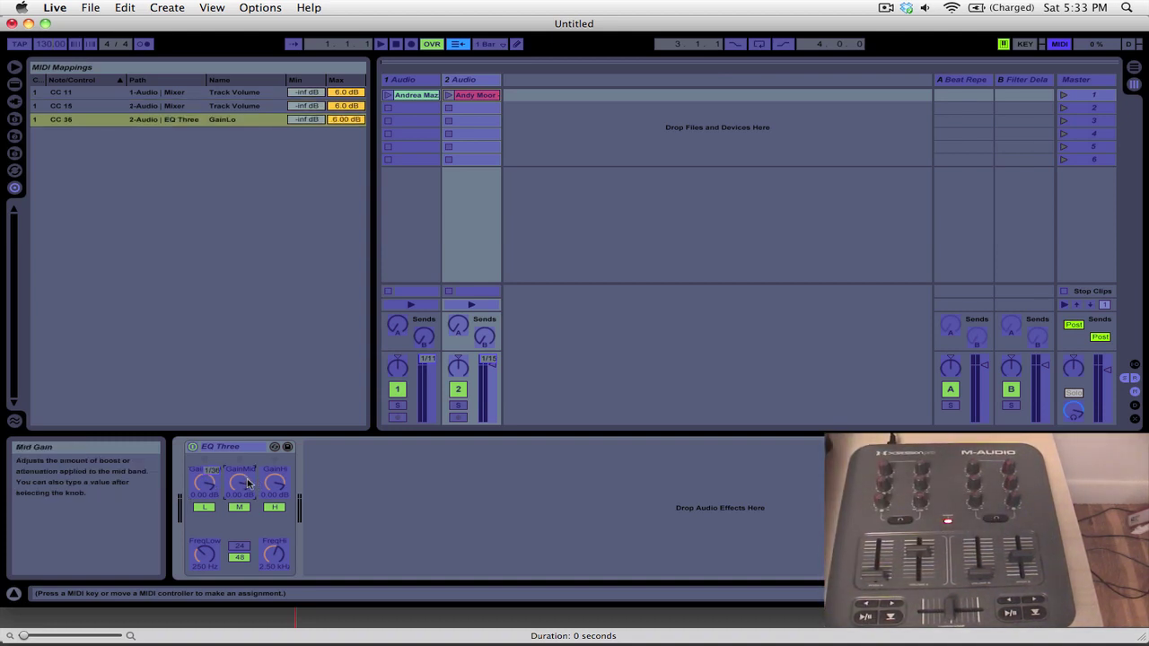
left_click(268, 483)
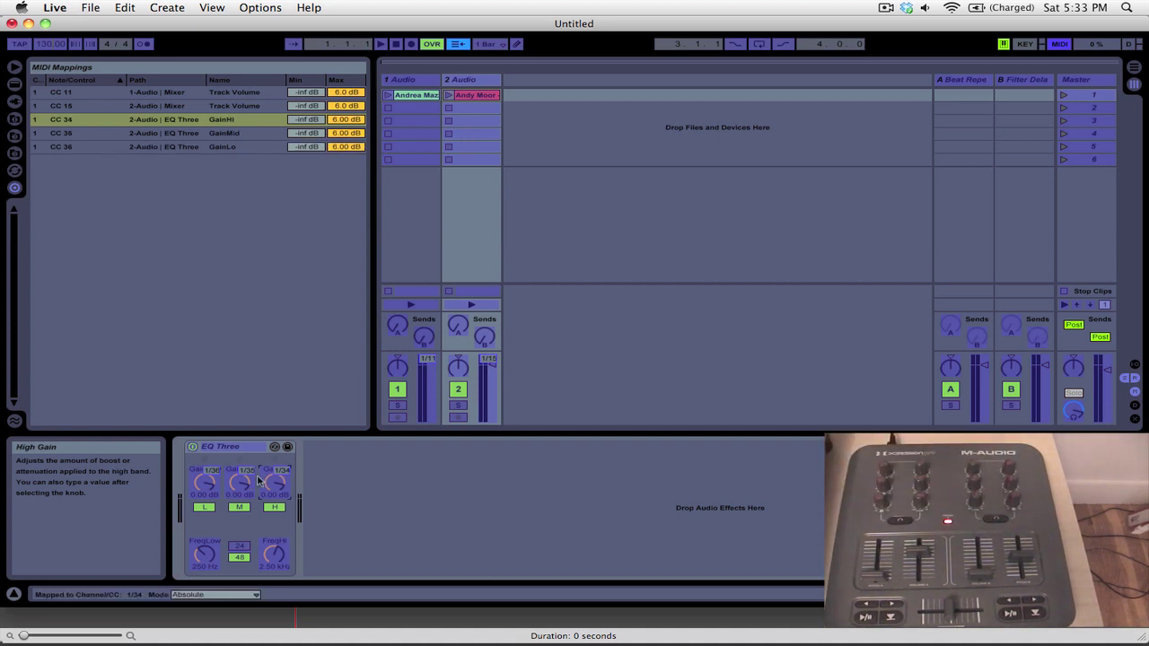
left_click(418, 235)
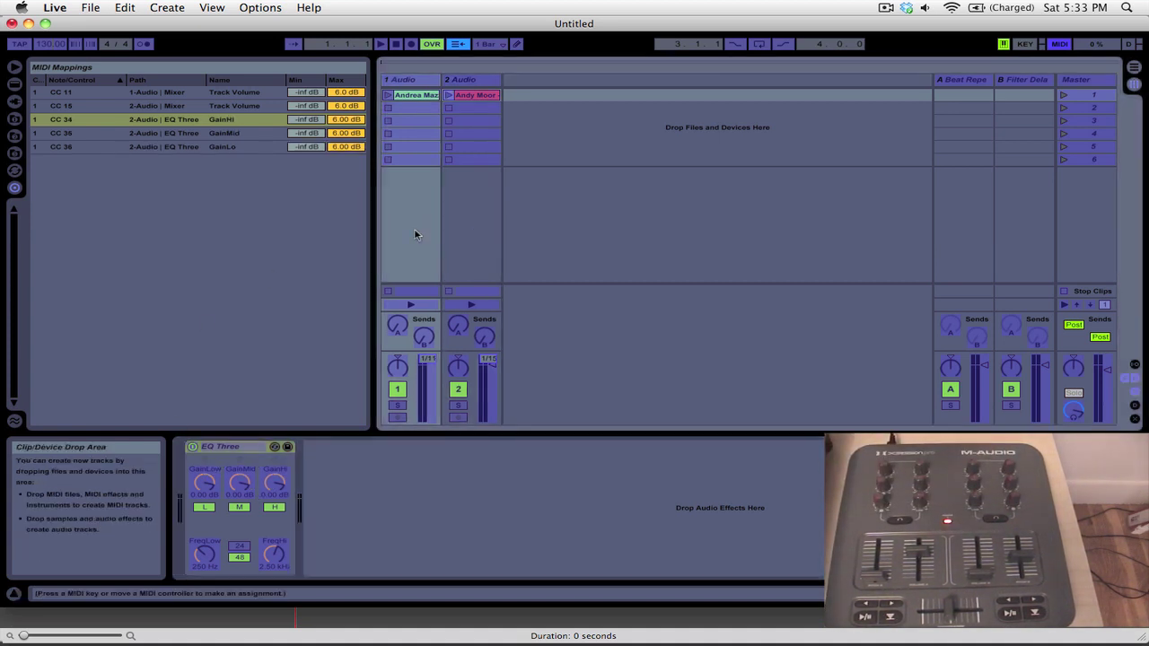
left_click(201, 485)
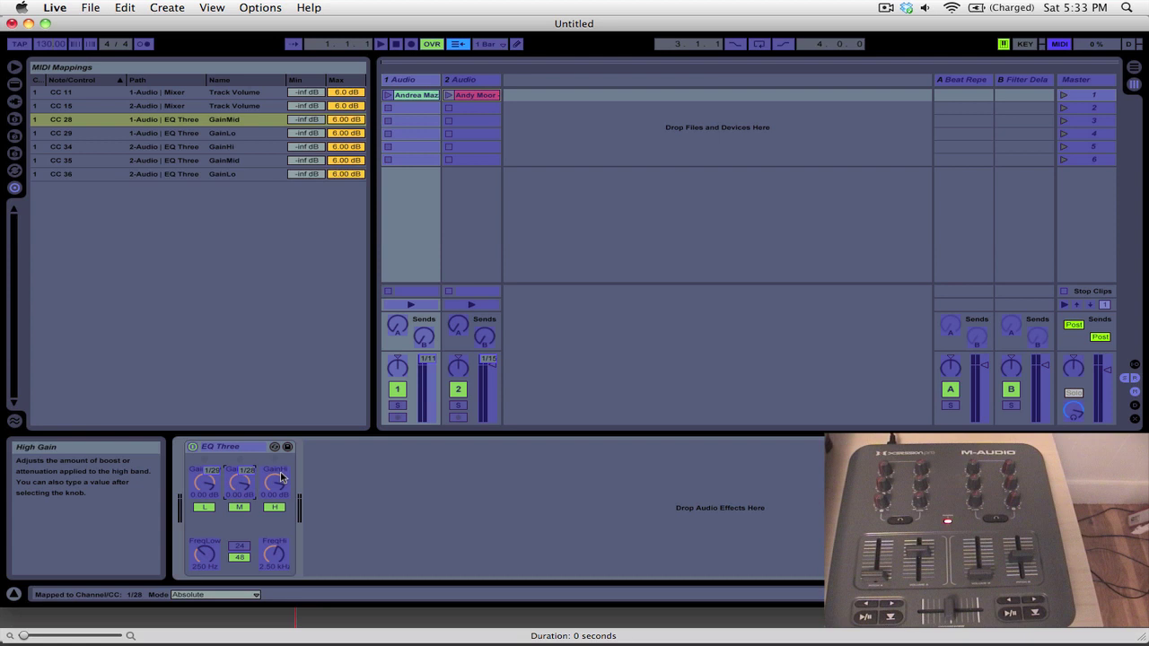
left_click(280, 478)
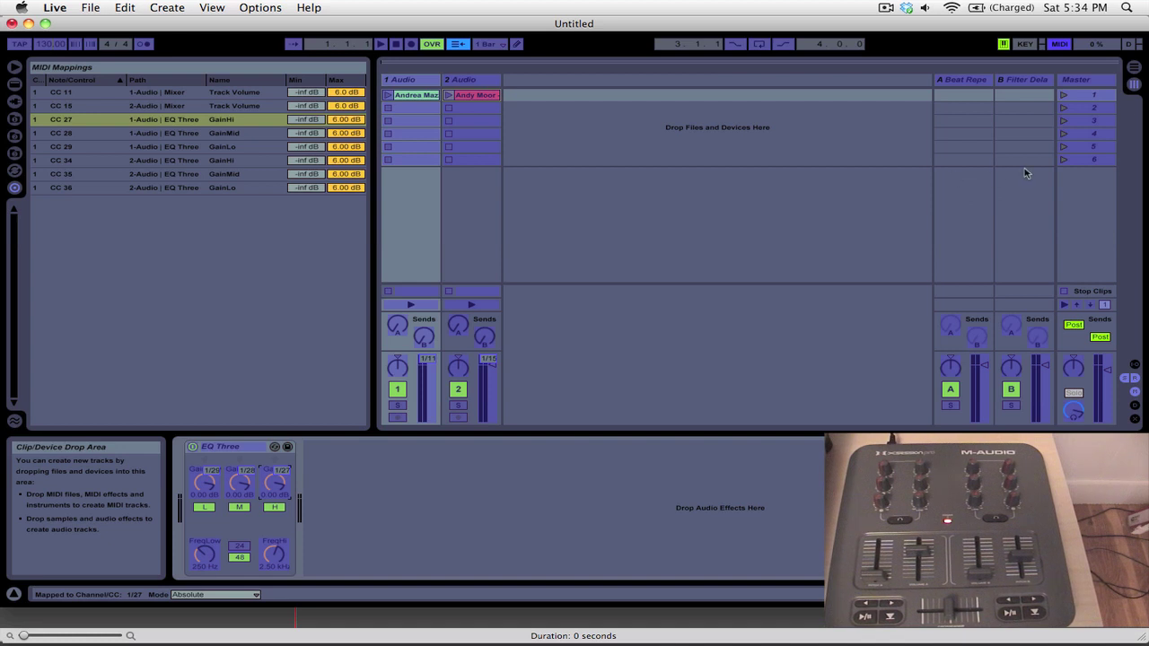
- Map Send A and Send B to CC 25/26 on track 1 and CC 32/33 on track 2
left_click(399, 330)
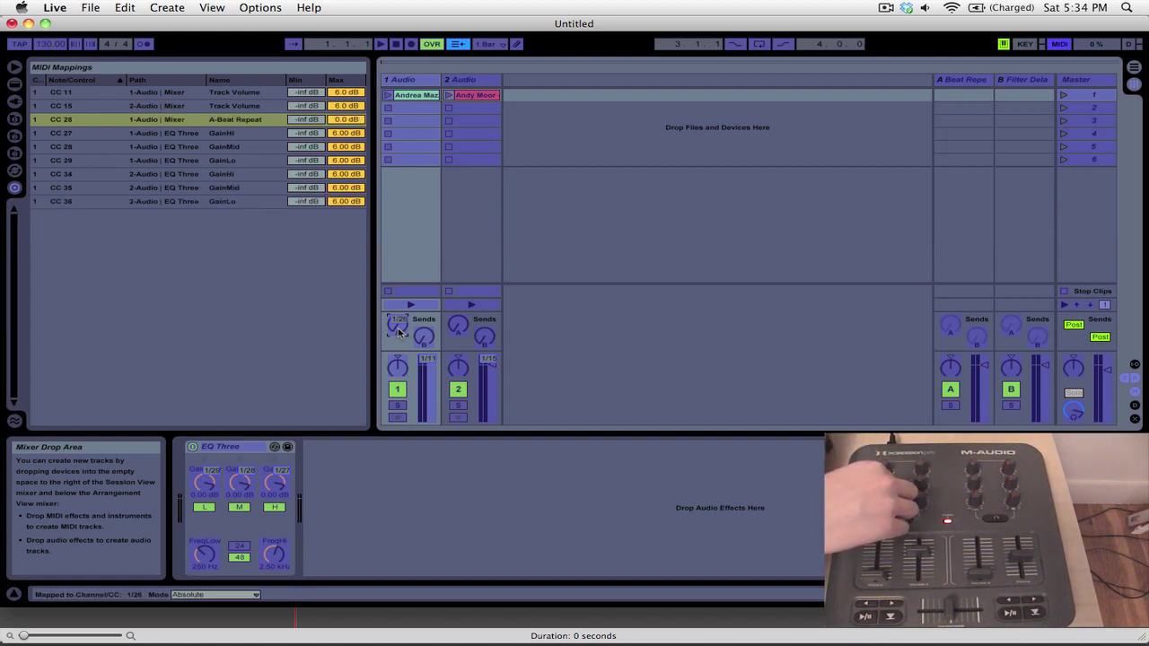
left_click(429, 338)
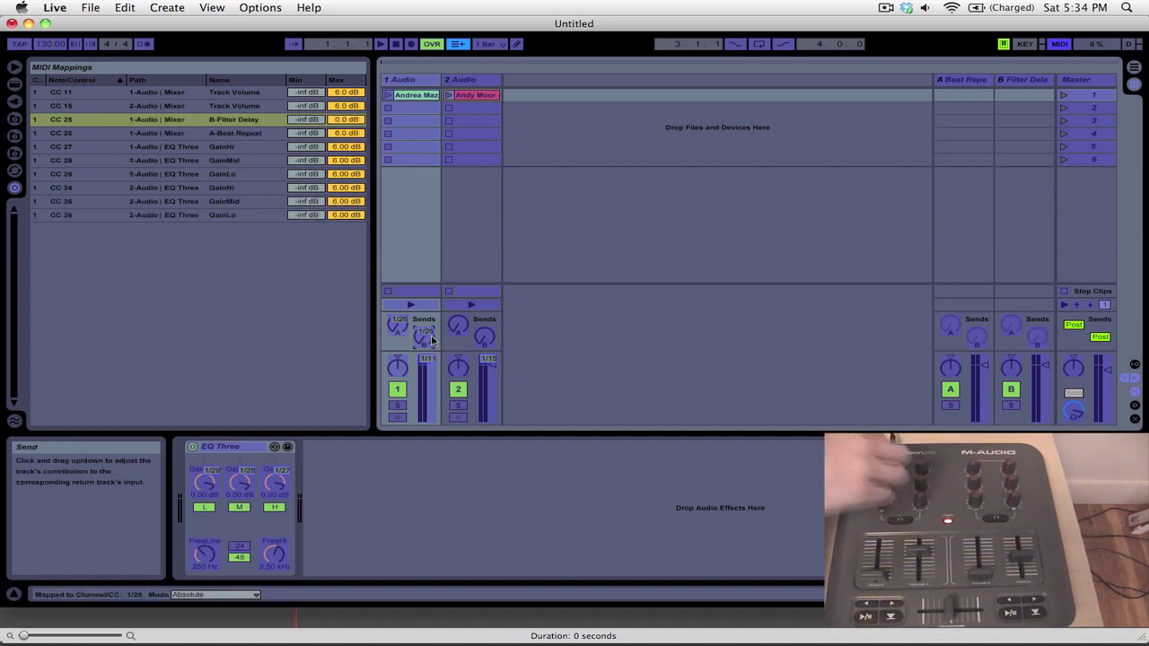
left_click(457, 327)
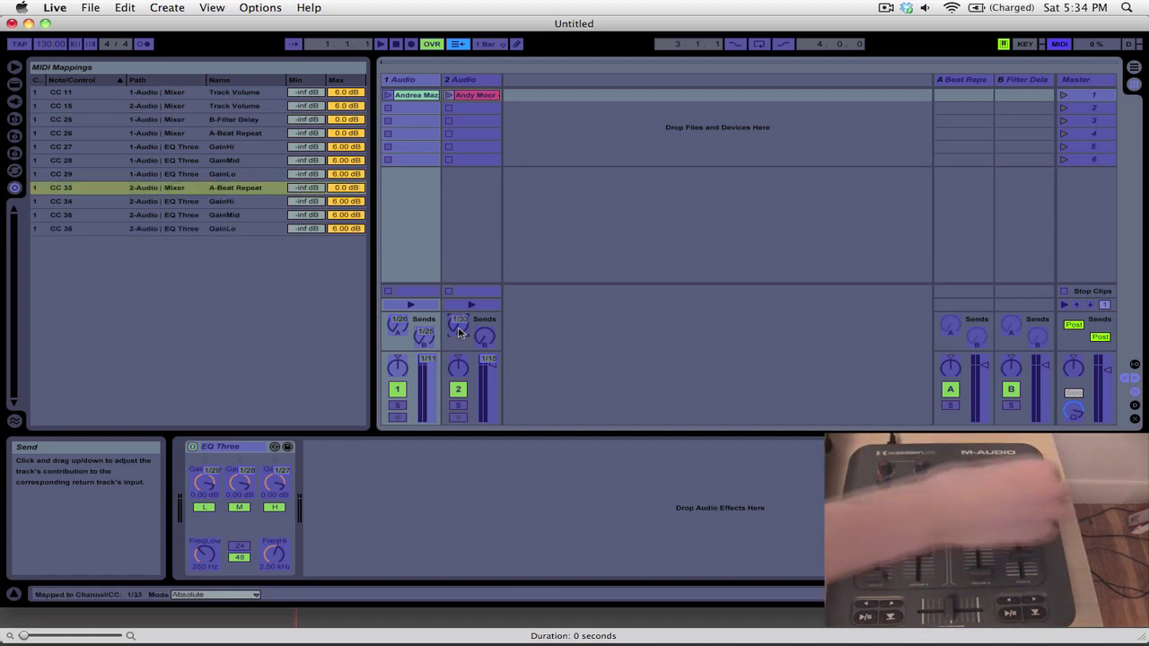
left_click(490, 339)
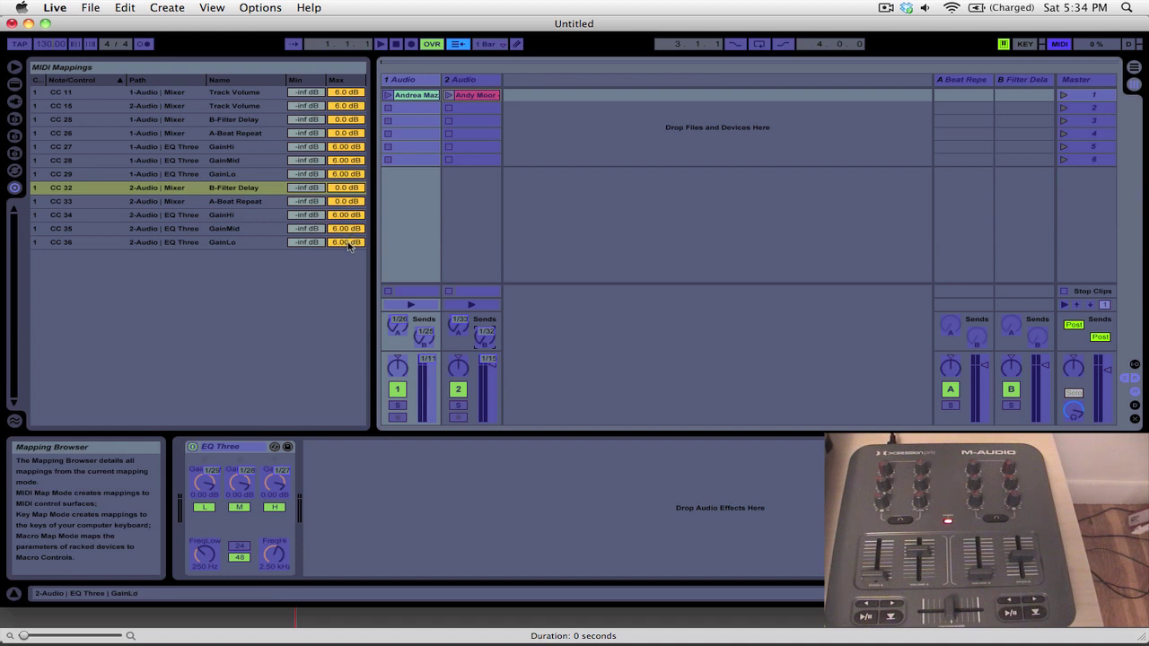
- Set the Max value of EQ gain mappings CC 34–36 and CC 27–29 to 0 dB
left_click(350, 246)
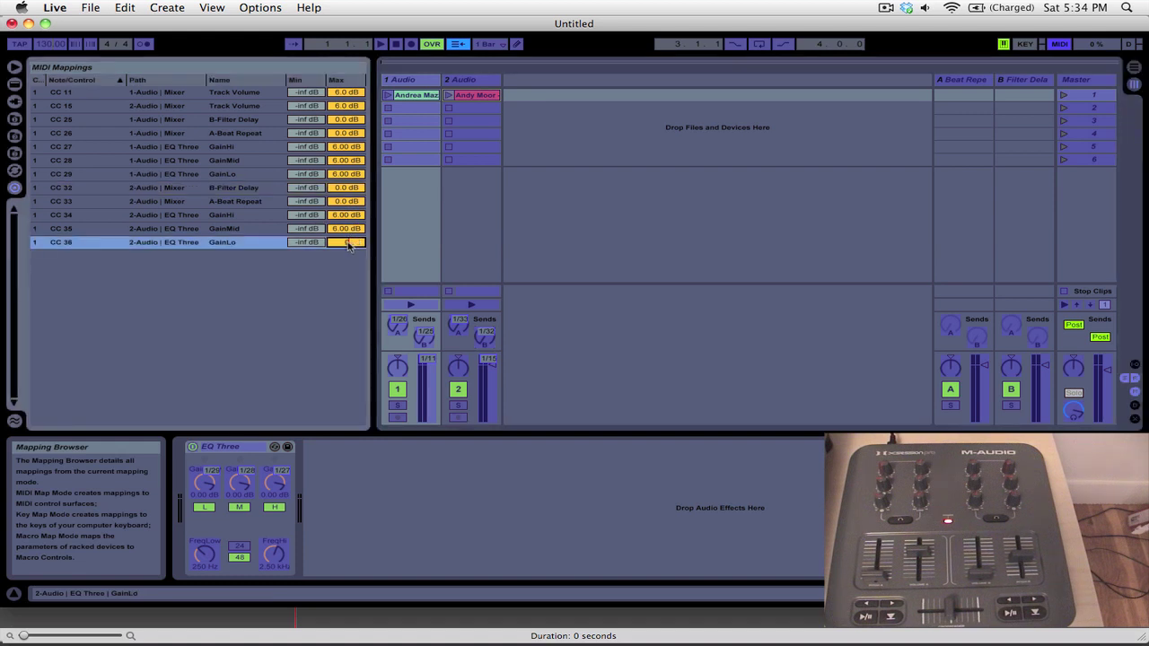
left_click(351, 230)
left_click(351, 215)
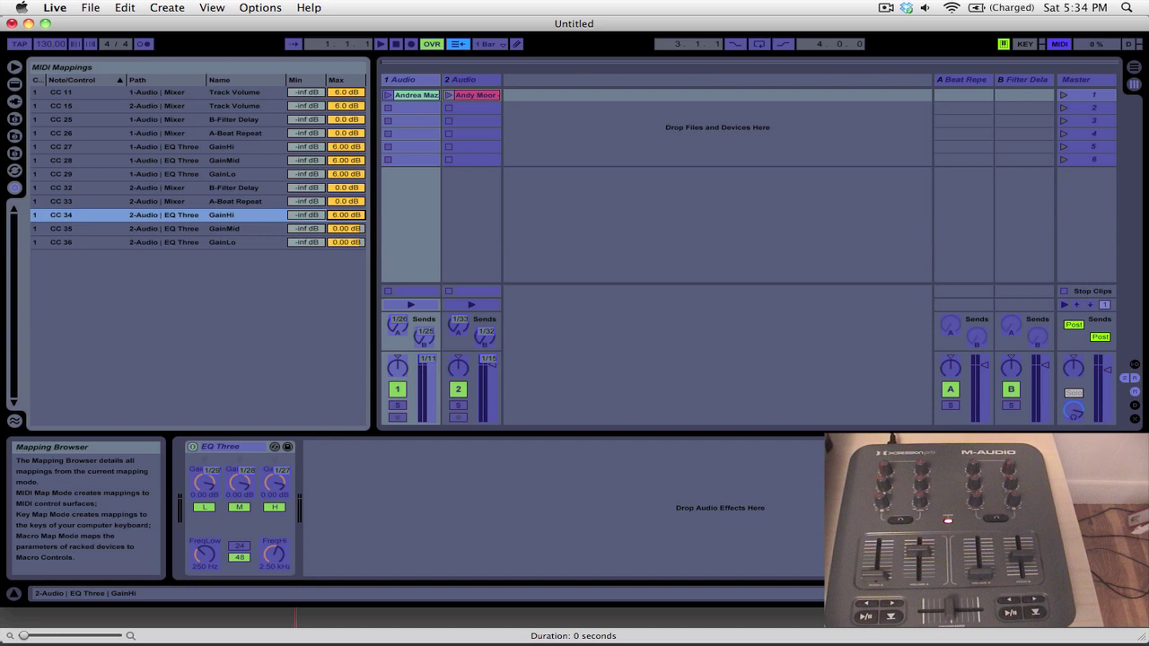
type("0")
left_click(351, 174)
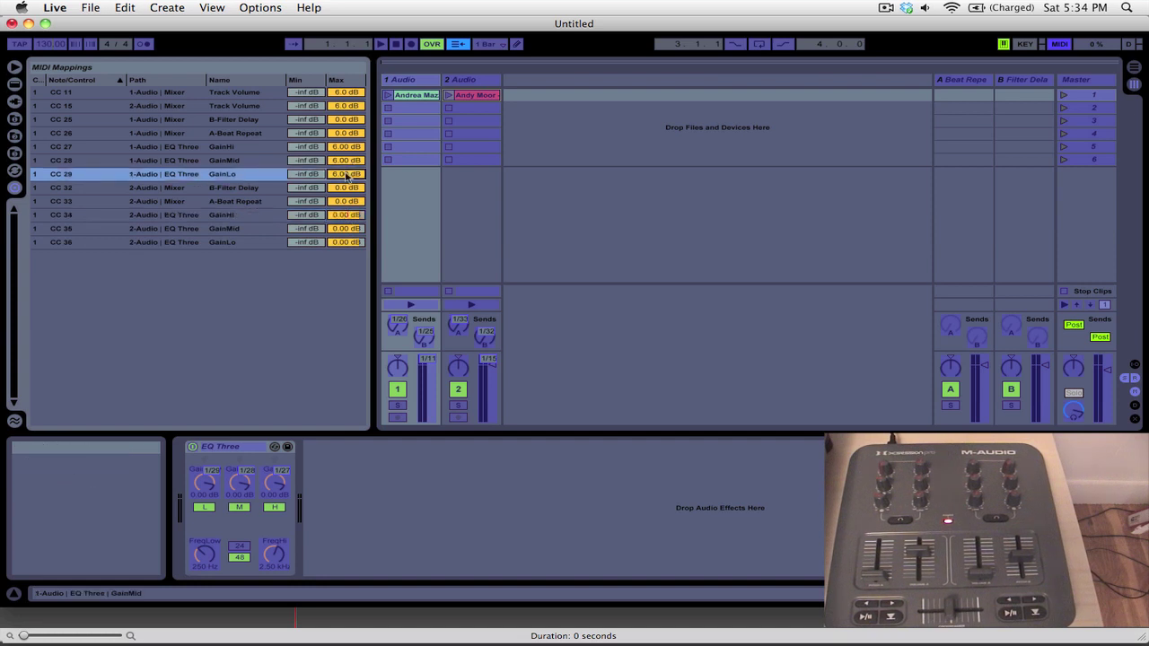
type("0")
left_click(343, 162)
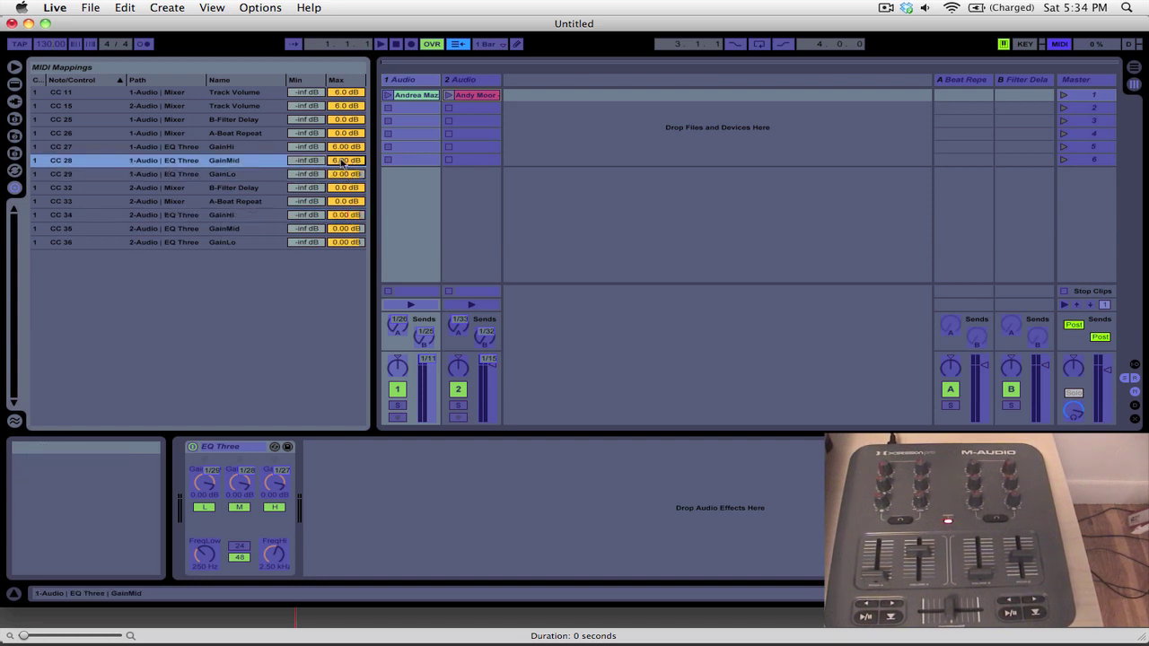
type("0")
left_click(341, 146)
type("0")
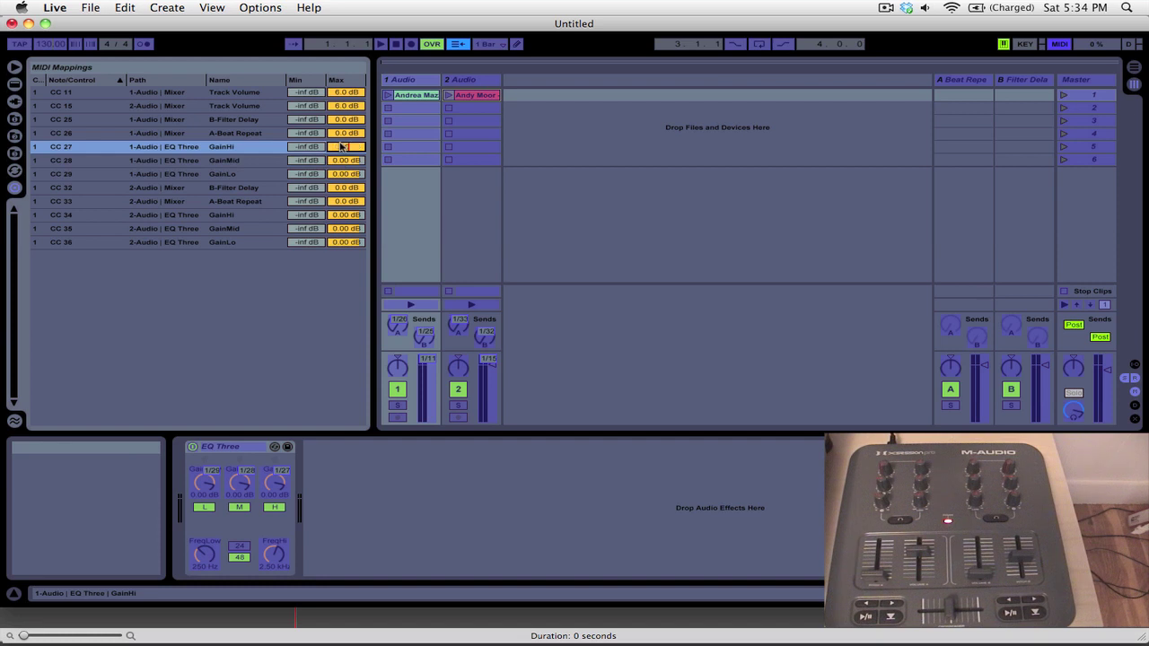
- Set the Max value of the track volume mappings CC 11 and CC 15 to 0 dB
left_click(348, 93)
type("0.00 dB")
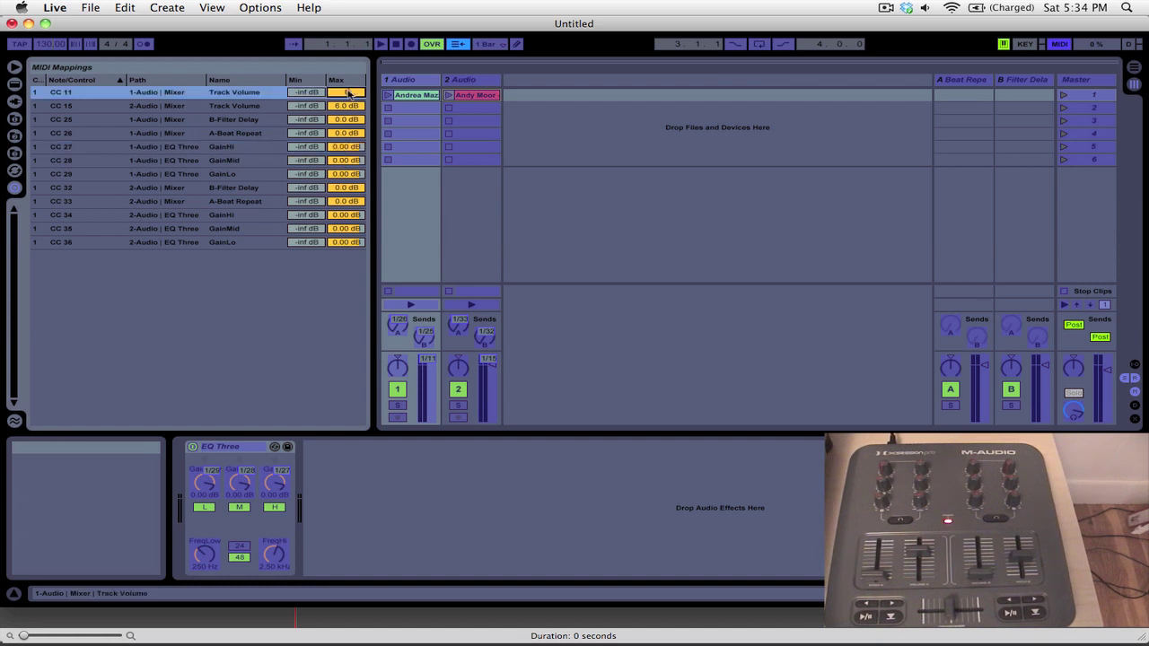
left_click(350, 106)
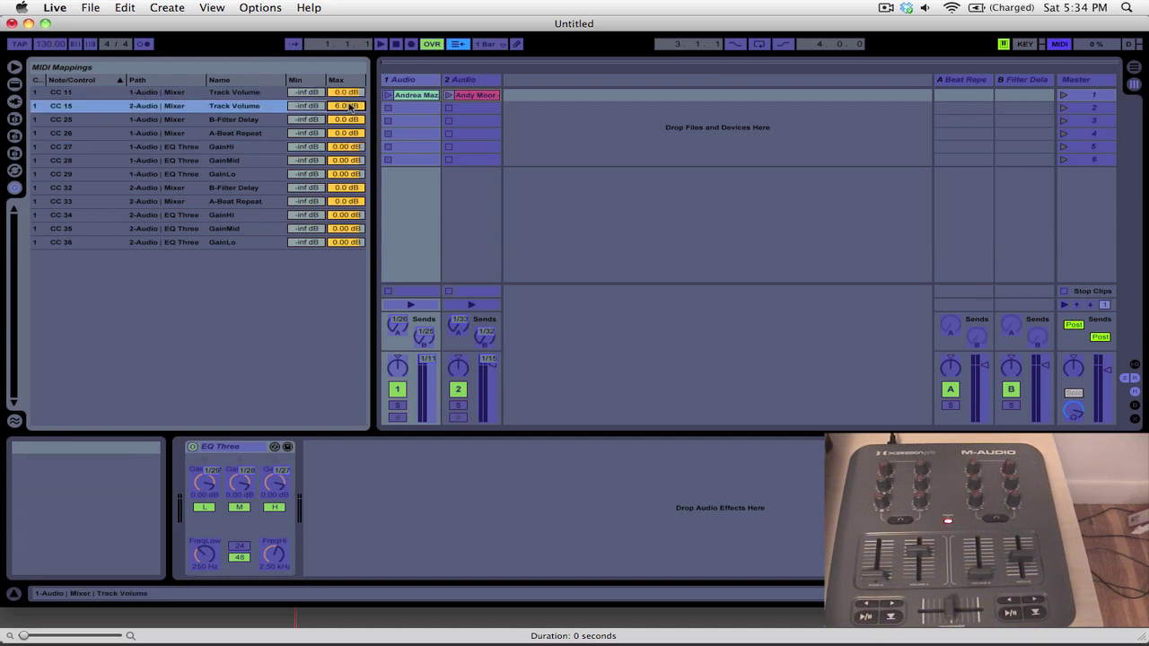
type("0")
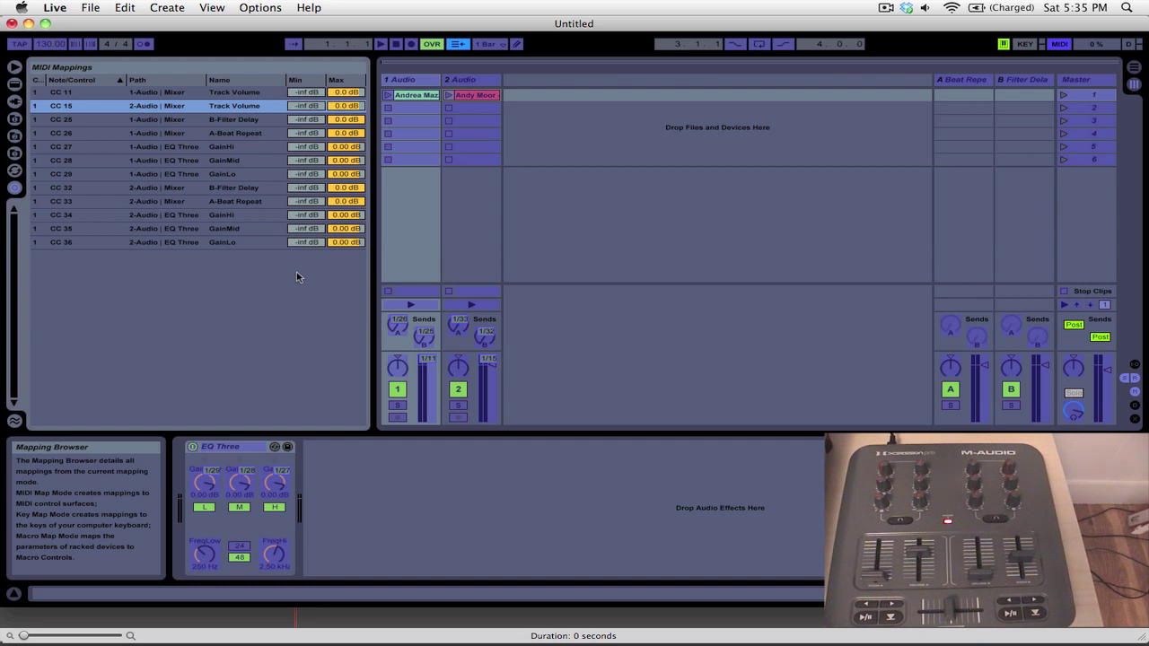
- Exit MIDI Map Mode, launch Scene 1 to test the controller, then stop all clips
left_click(1064, 45)
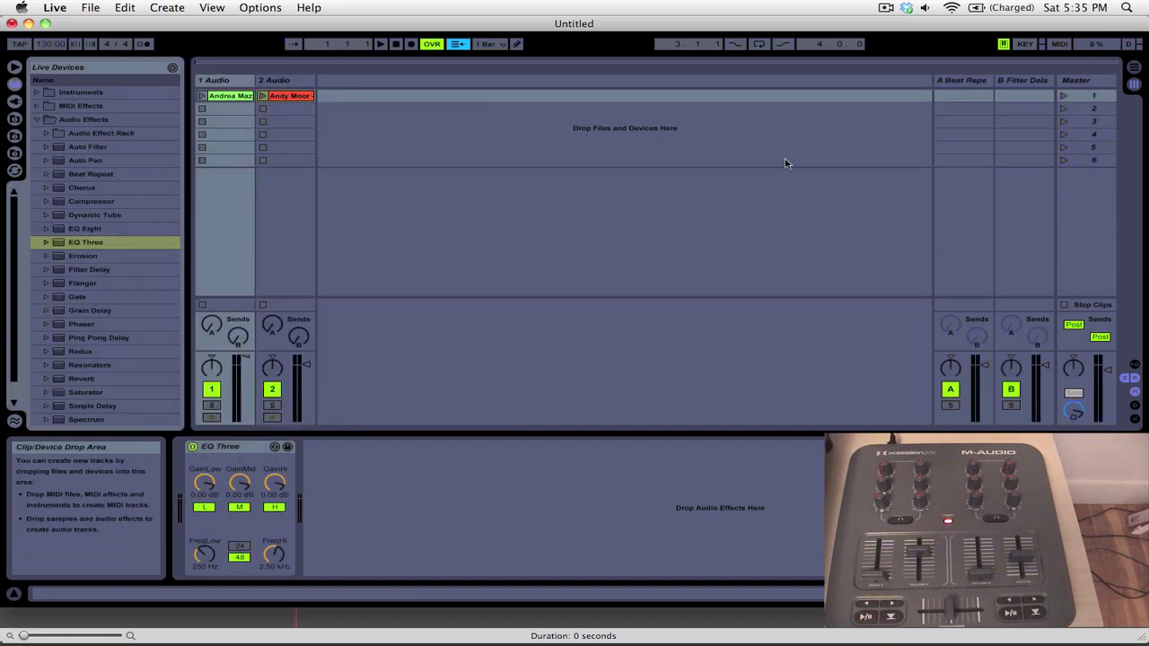
left_click(1065, 96)
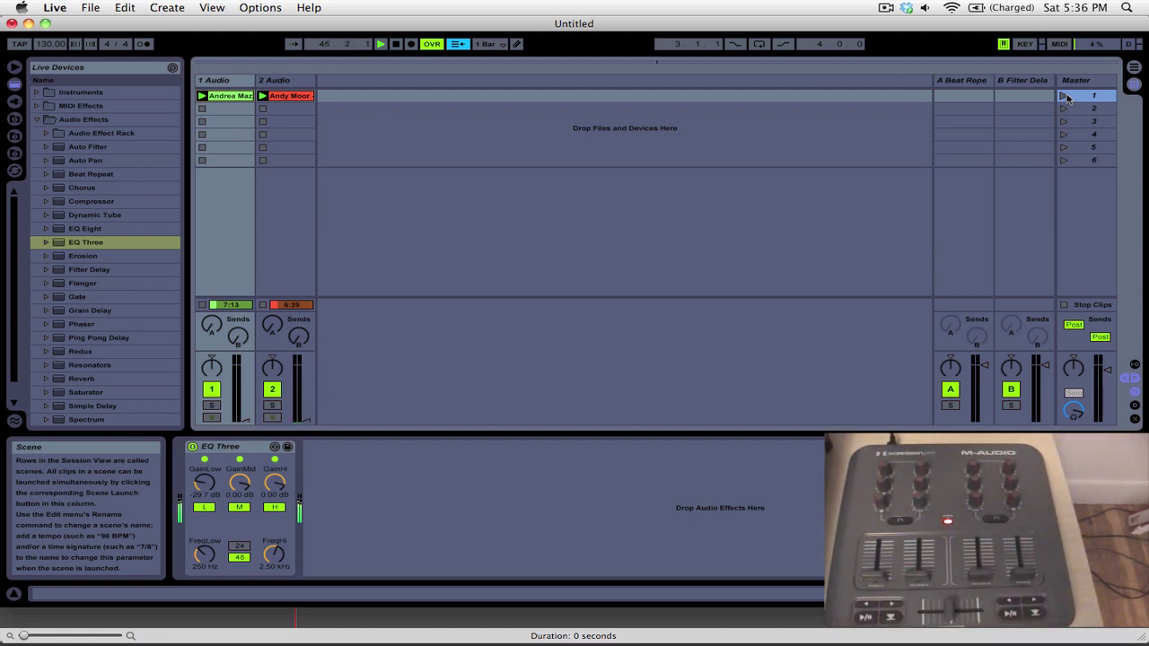
left_click(1065, 305)
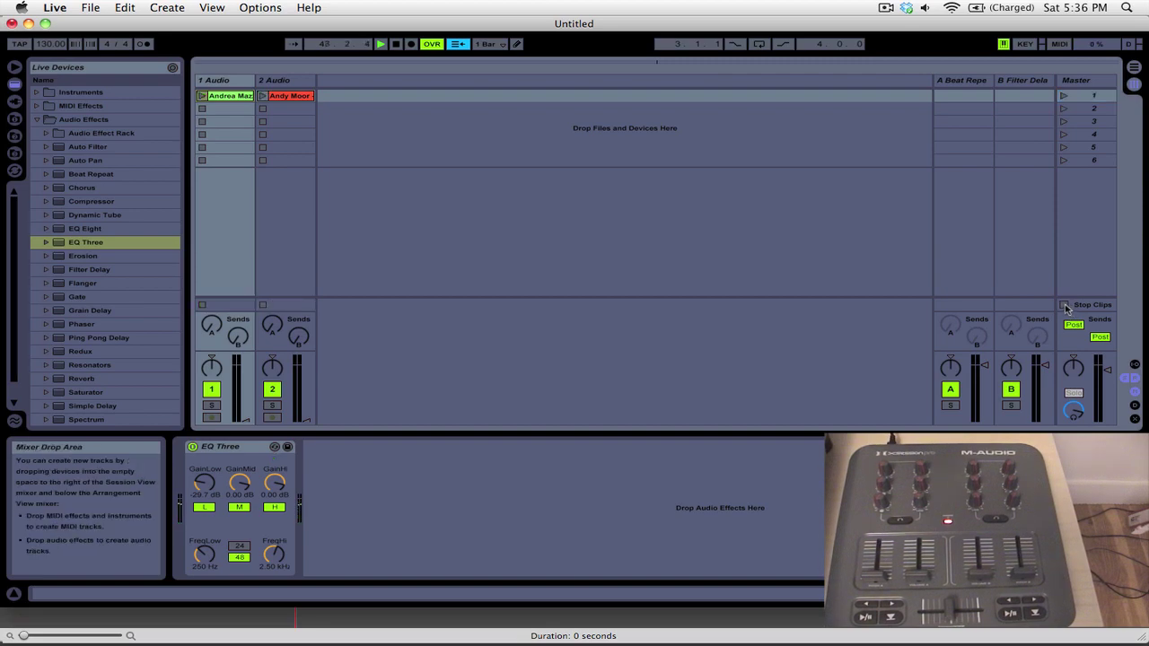